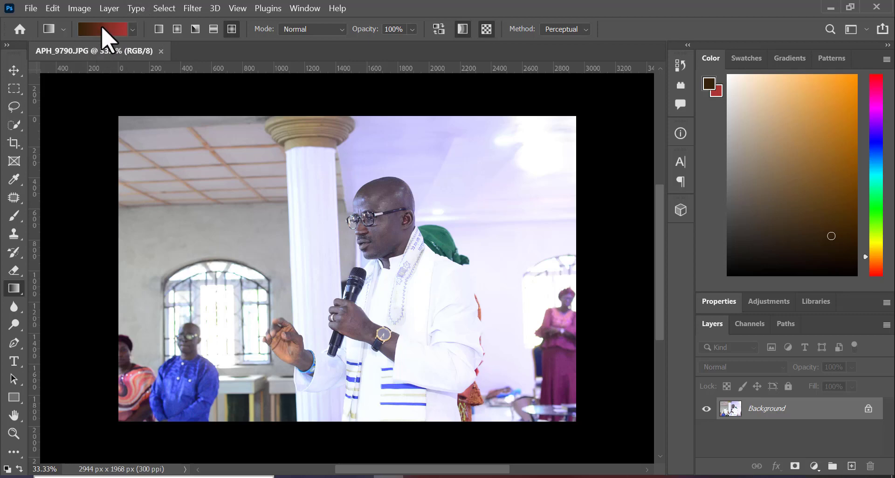
left_click(132, 30)
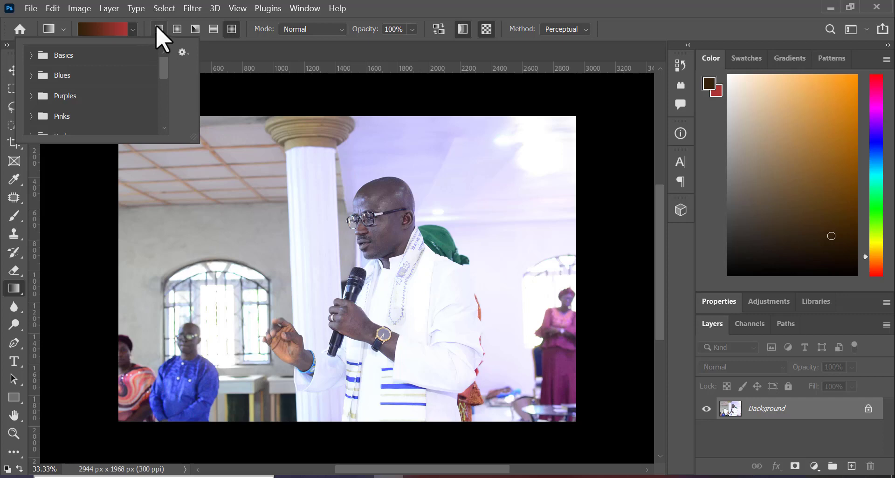
left_click(228, 65)
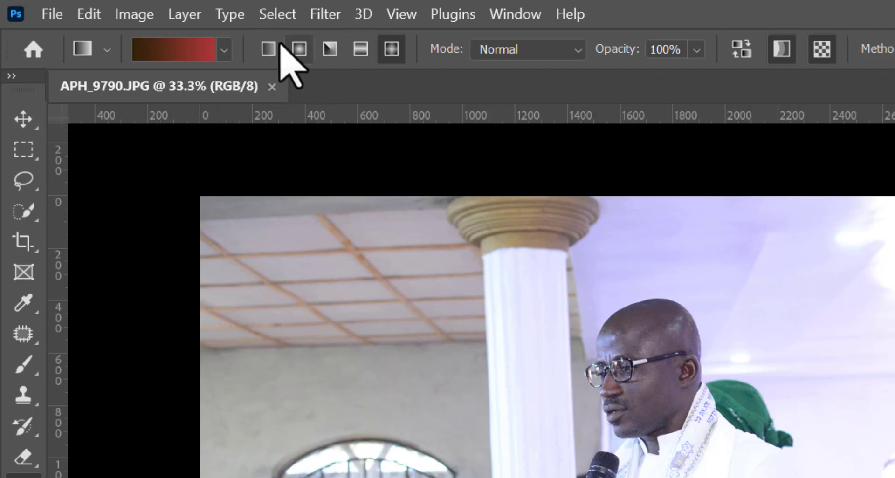
Set the Gradient tool to the linear style and add a new empty layer above the Background.
left_click(265, 50)
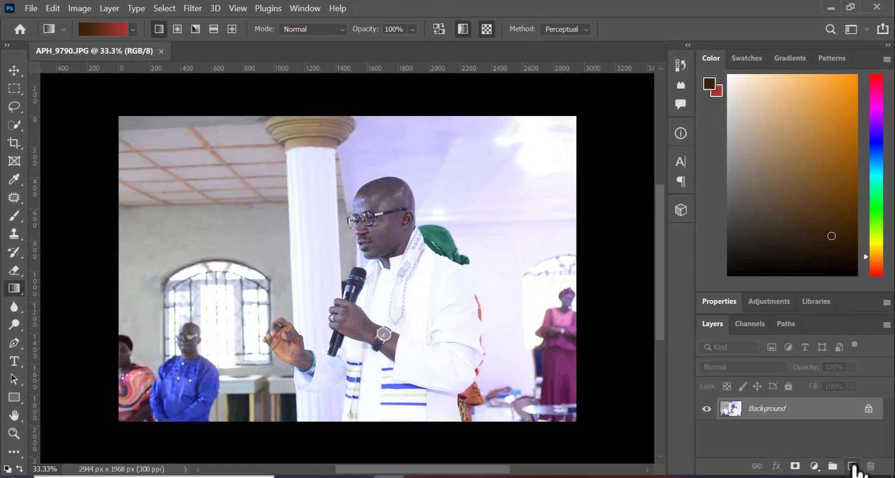
left_click(851, 466)
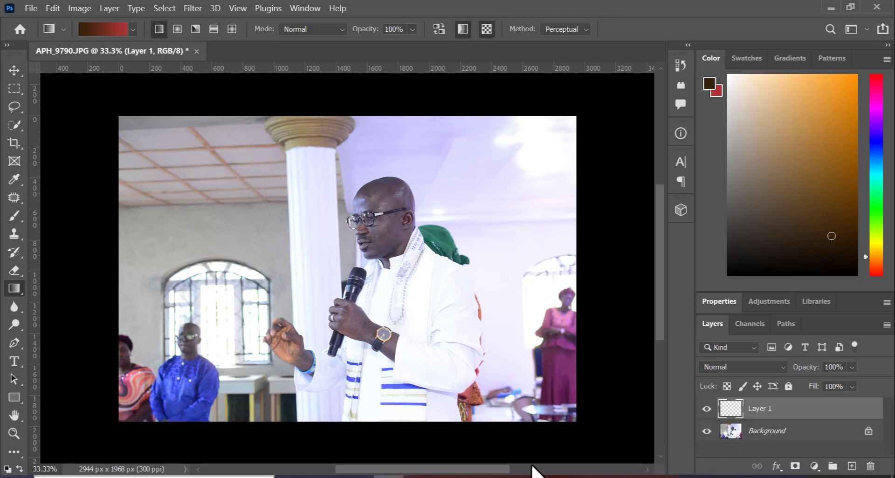
Try a linear gradient across the full width of the image on Layer 1, and undo it.
left_click_drag(99, 260, 602, 261)
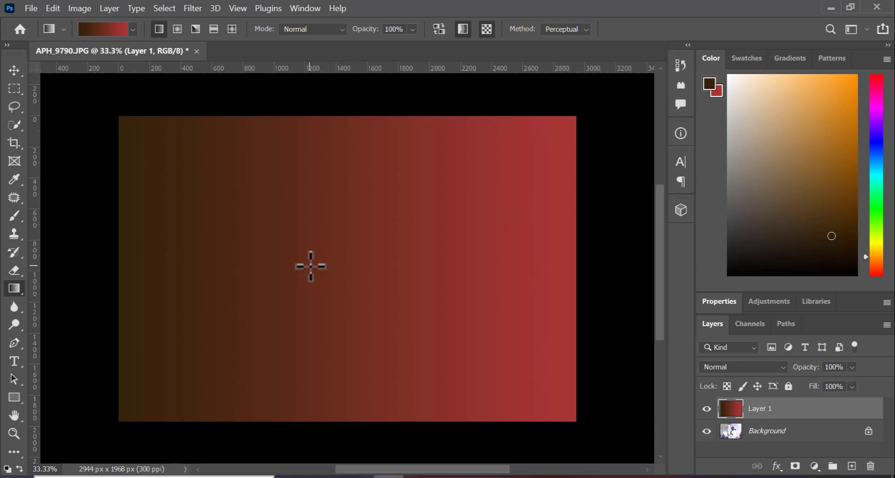
key("ctrl+z")
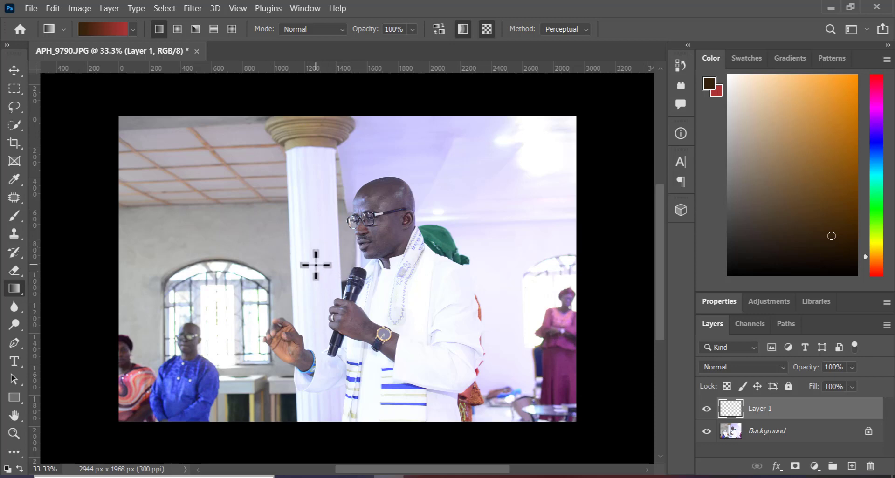
Try three short horizontal linear gradients around the middle of the image, and undo them all.
left_click_drag(316, 264, 411, 265)
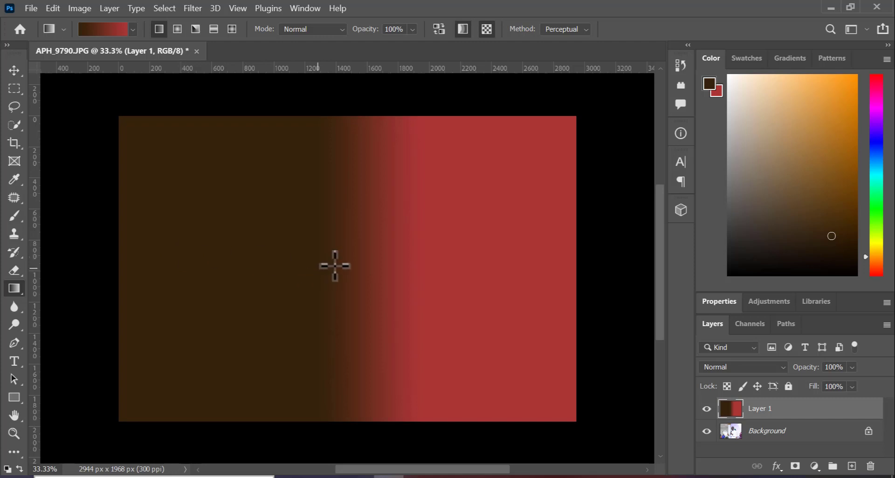
left_click_drag(267, 270, 376, 271)
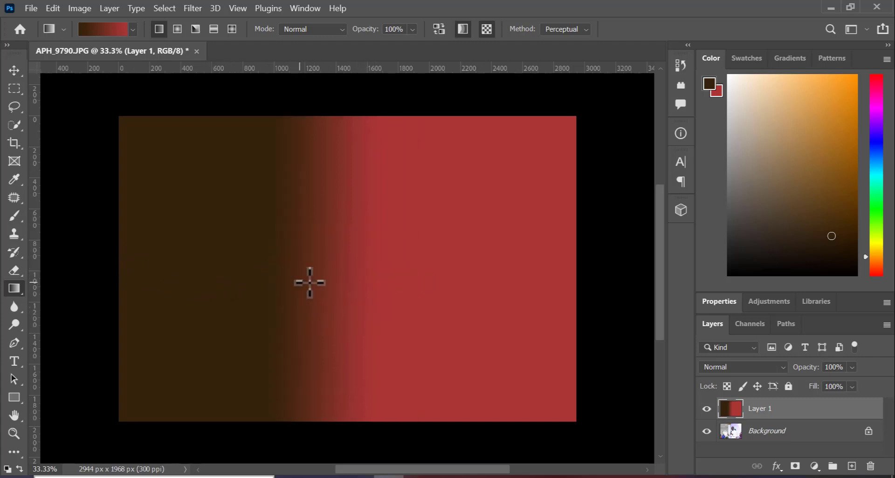
left_click_drag(301, 283, 414, 287)
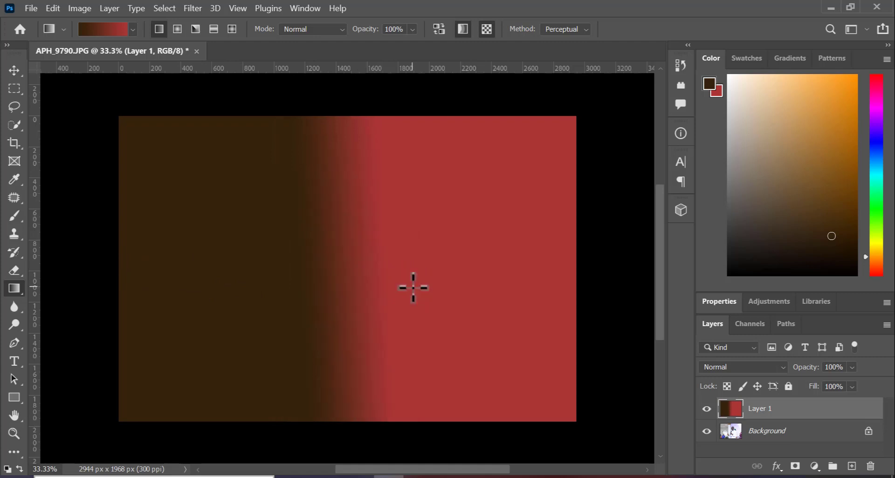
key("ctrl+z")
key("ctrl+z")
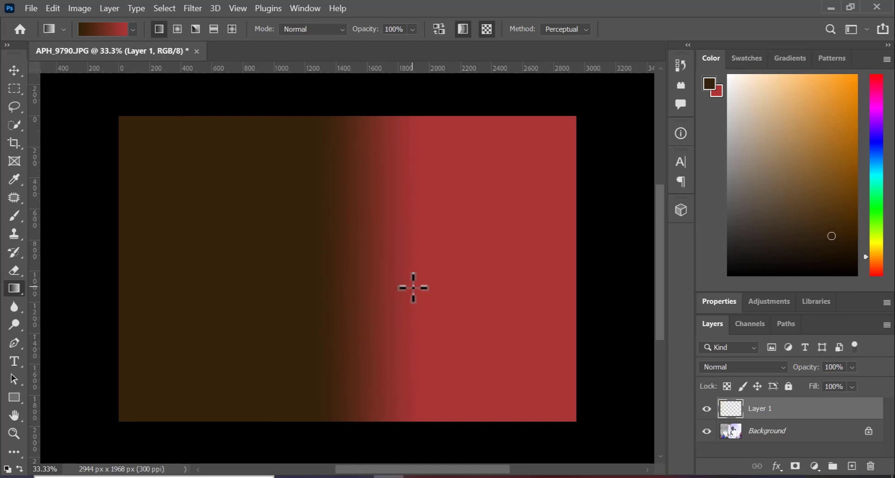
key("ctrl+z")
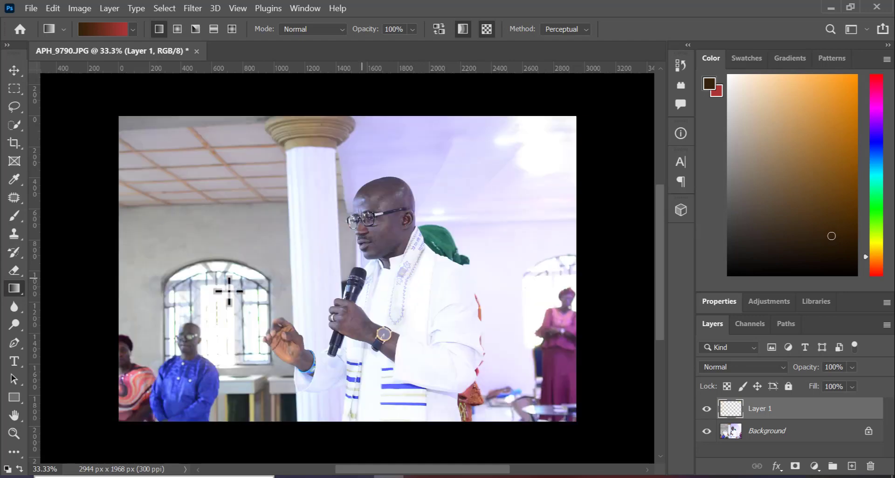
Try a short linear gradient and a full-width one on Layer 1, undoing each.
left_click_drag(279, 263, 353, 262)
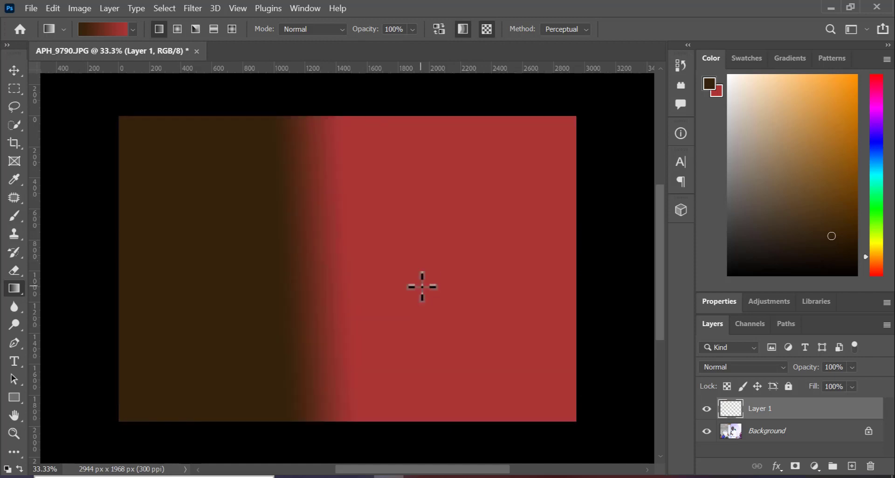
key("ctrl+z")
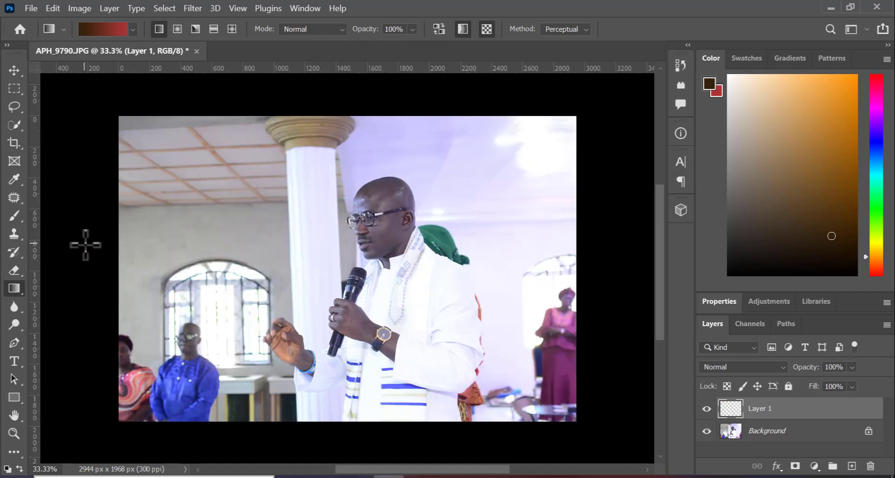
left_click_drag(84, 244, 626, 236)
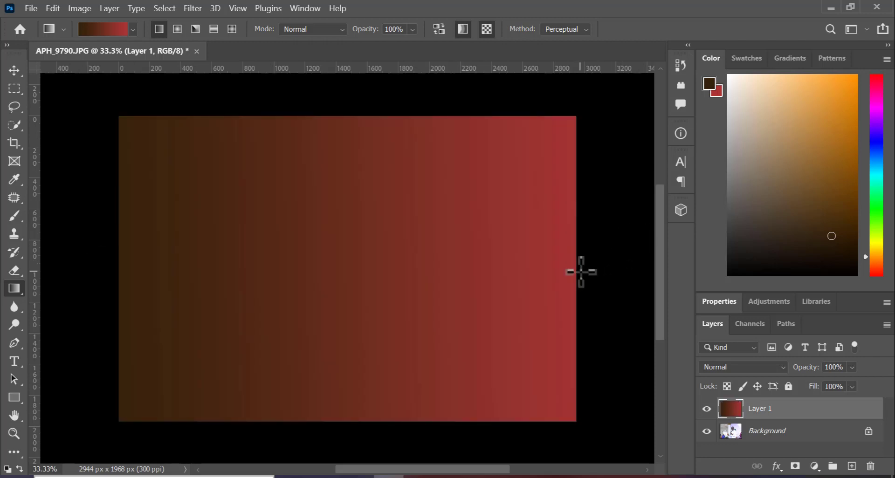
key("ctrl+z")
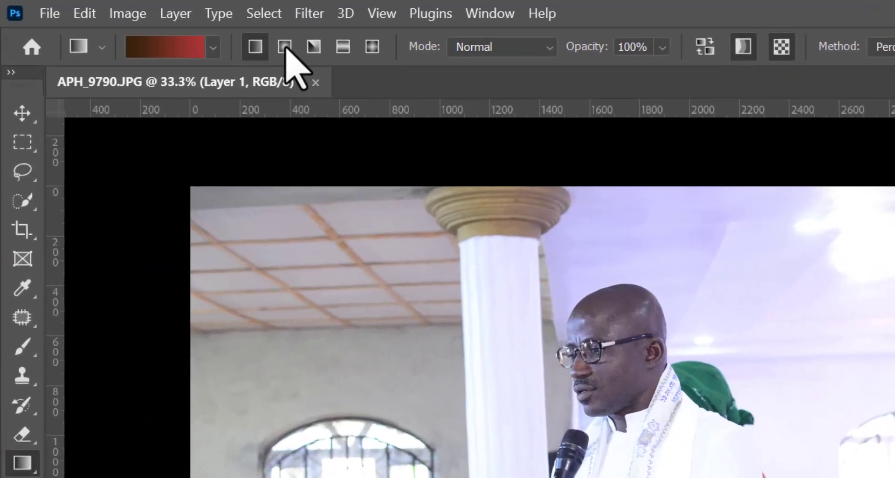
Try a large and a small radial gradient on Layer 1, undoing each.
left_click(285, 47)
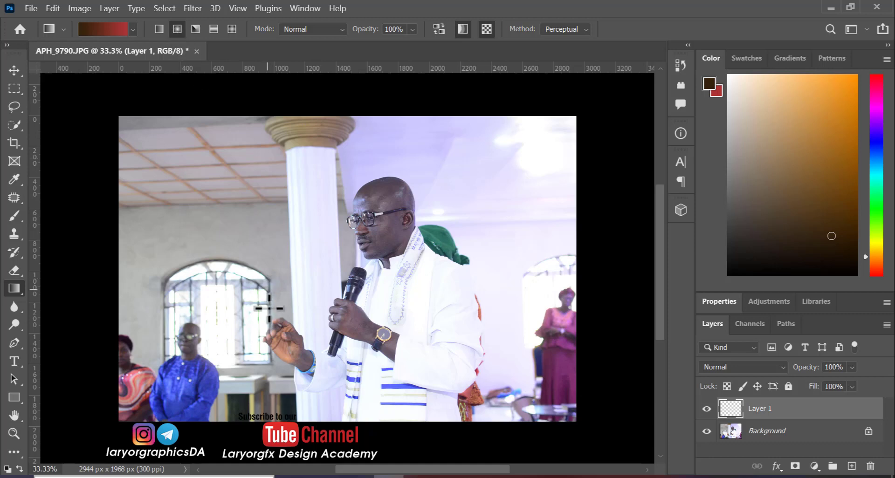
left_click_drag(316, 263, 542, 314)
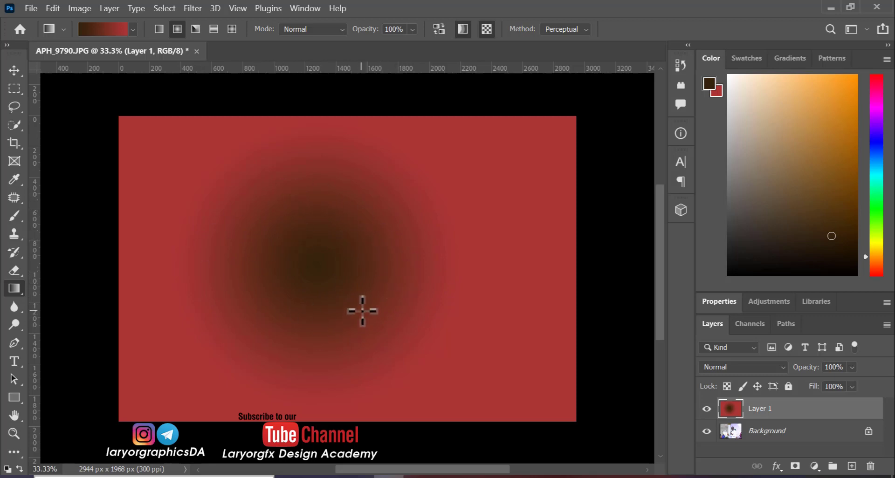
key("ctrl+z")
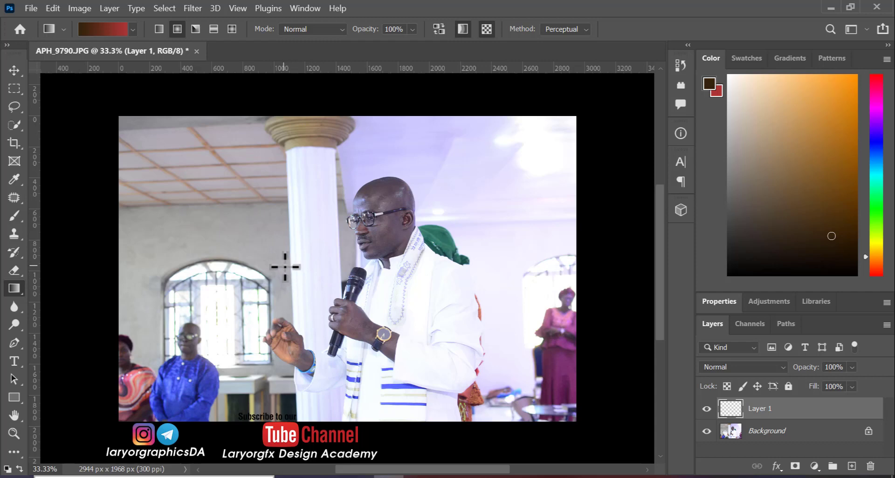
left_click_drag(285, 267, 359, 267)
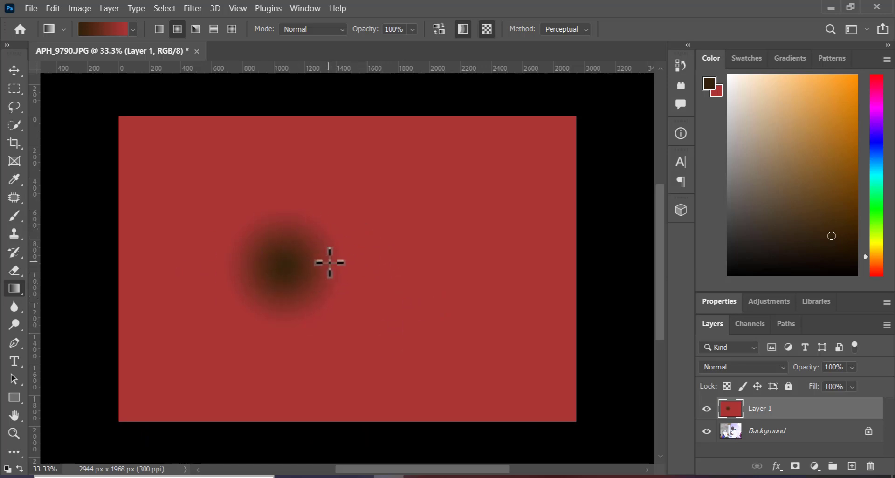
key("ctrl+z")
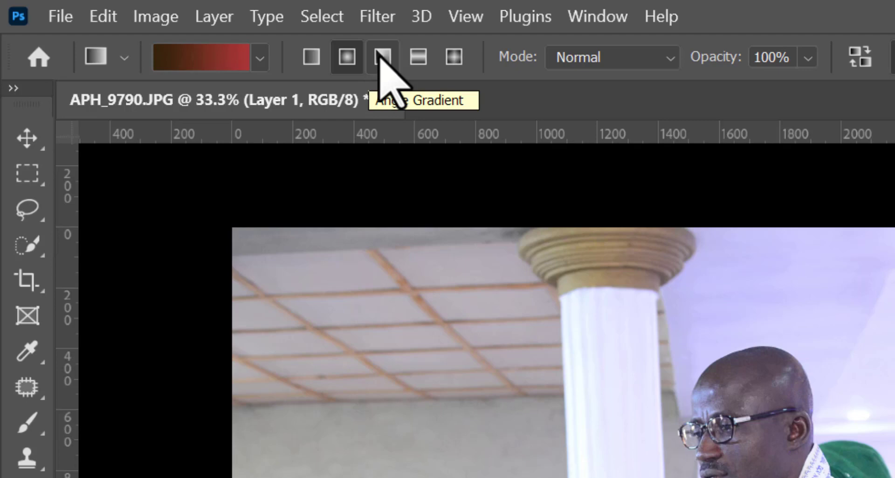
Try an angle gradient from near the image centre toward the lower right on Layer 1, and undo it.
left_click(380, 57)
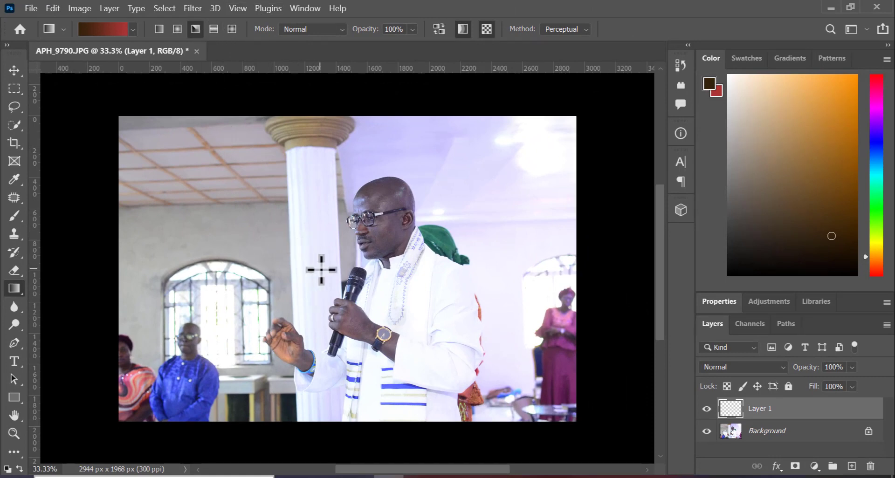
left_click_drag(310, 270, 549, 360)
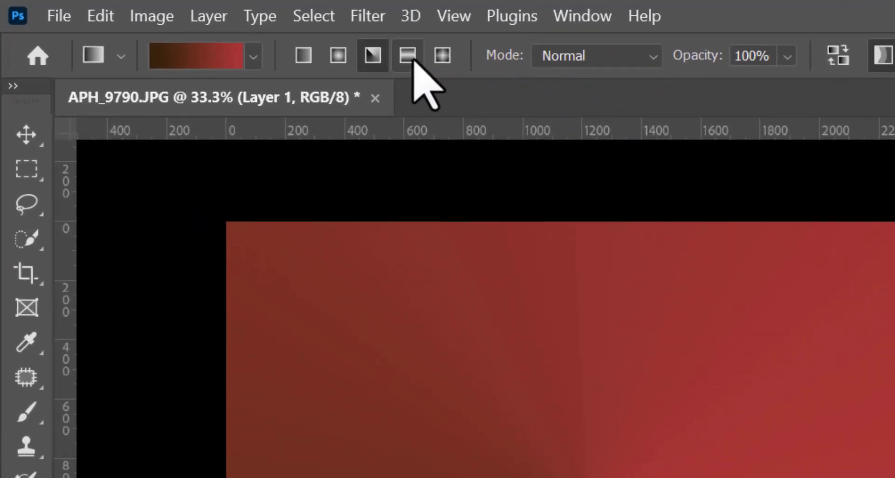
left_click(413, 60)
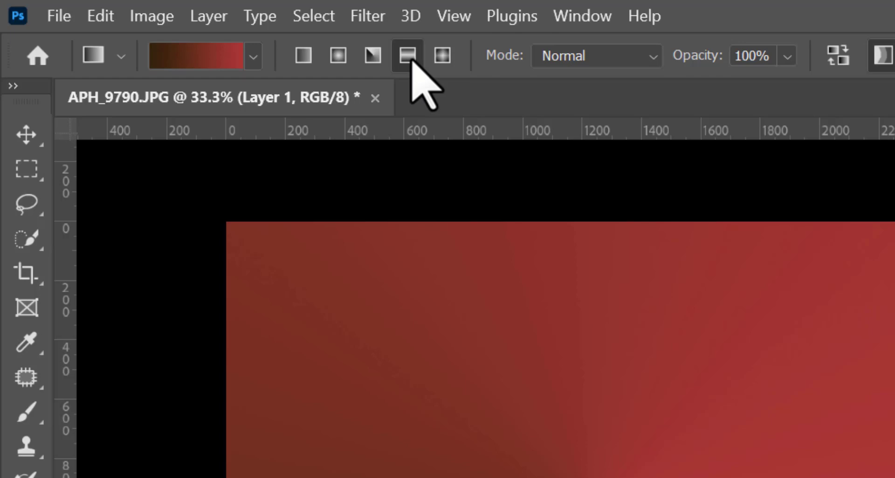
key("ctrl+z")
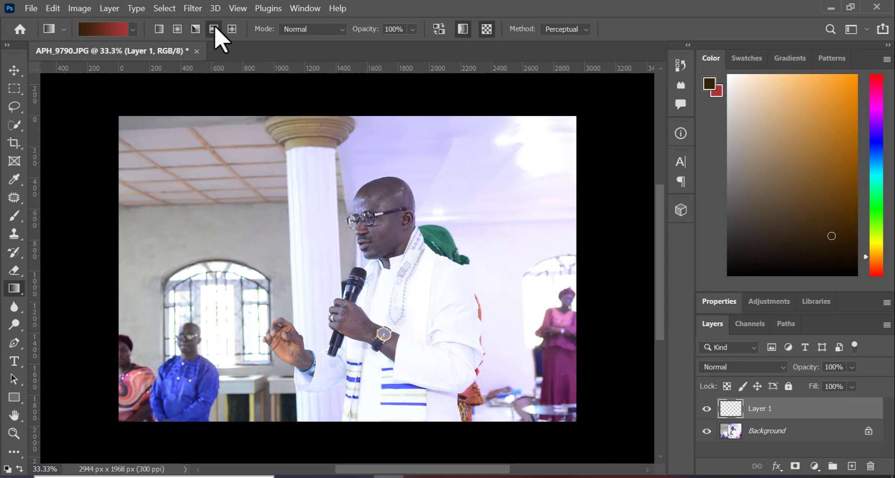
Try a short horizontal reflected gradient from near the image centre on Layer 1, and undo it.
left_click(215, 30)
mouse_move(293, 268)
left_mouse_down()
mouse_move(404, 262)
mouse_move(383, 265)
left_mouse_up()
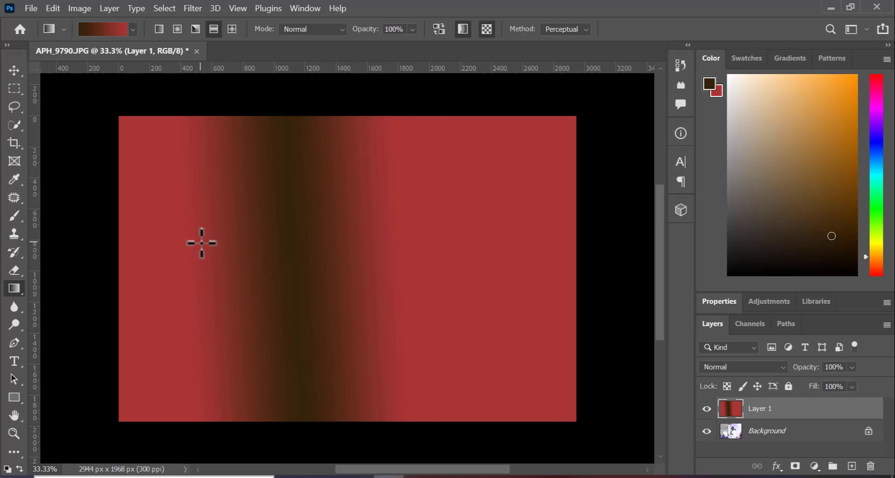
key("ctrl+z")
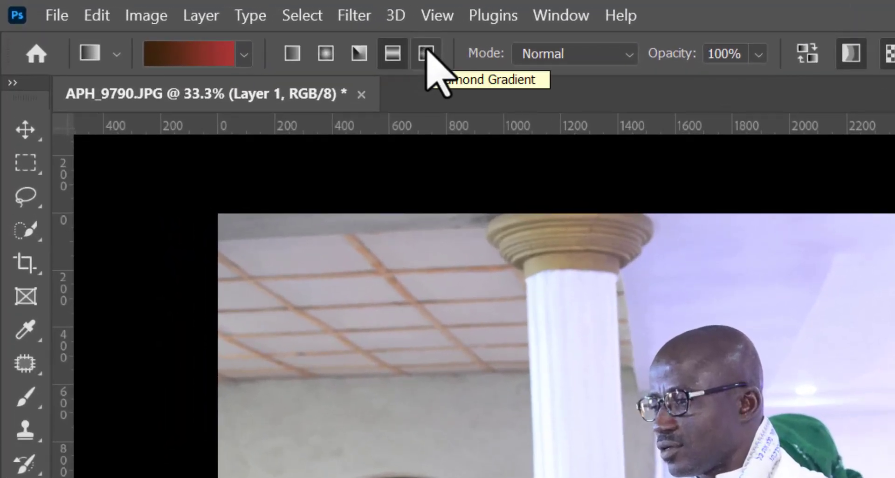
Fill Layer 1 with a diamond gradient drawn horizontally outward from near the image centre.
left_click(426, 52)
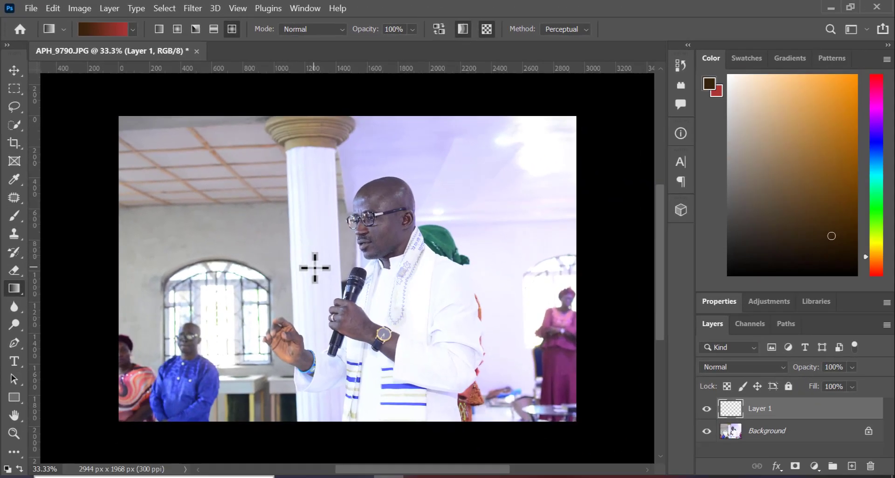
left_click_drag(312, 264, 421, 264)
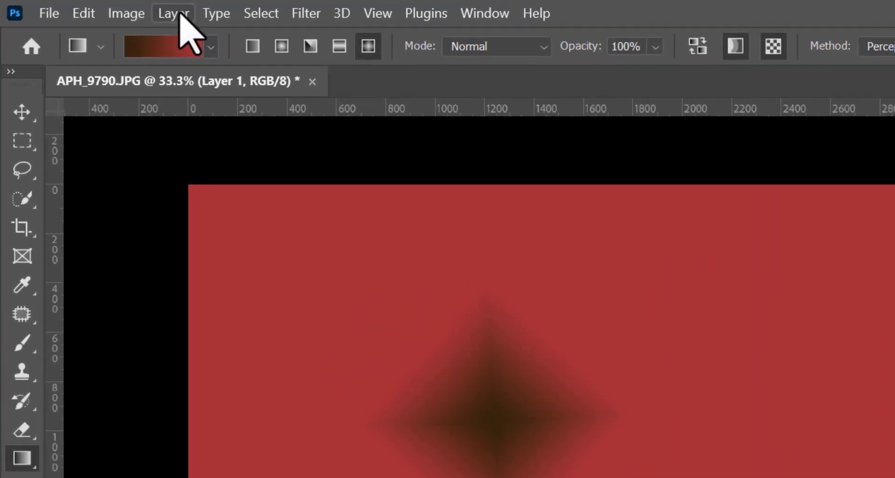
Create a new gradient fill layer above Layer 1, keeping the default name, Normal mode and 100% opacity.
left_click(112, 8)
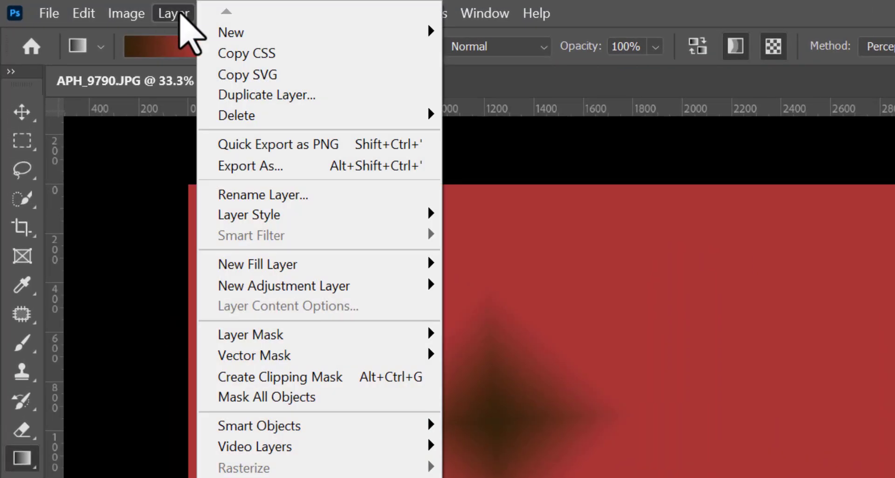
mouse_move(298, 265)
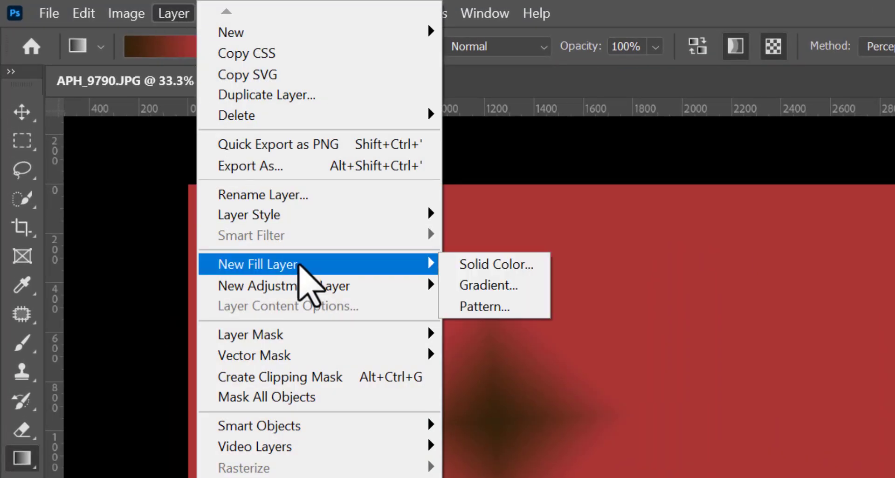
left_click(486, 291)
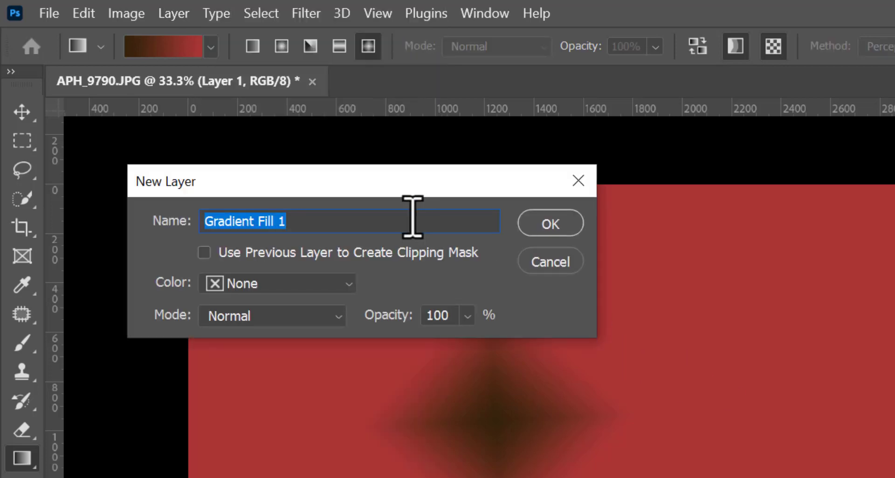
left_click(536, 225)
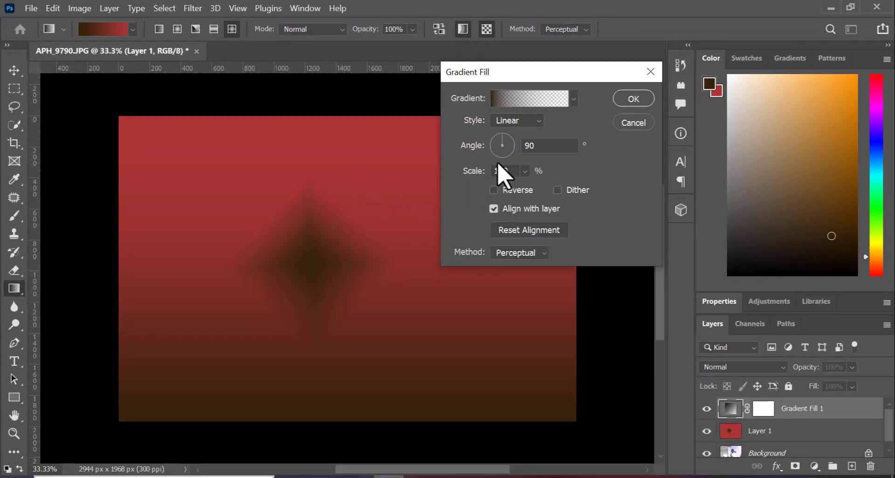
Try the Radial, Angle and Reflected styles on the new gradient fill, ending with the Diamond style.
left_click(526, 120)
left_click(525, 134)
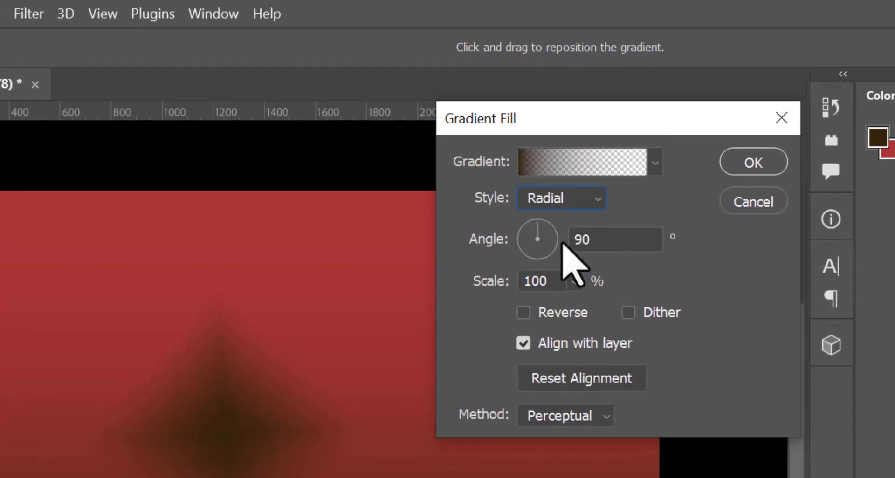
left_click(561, 198)
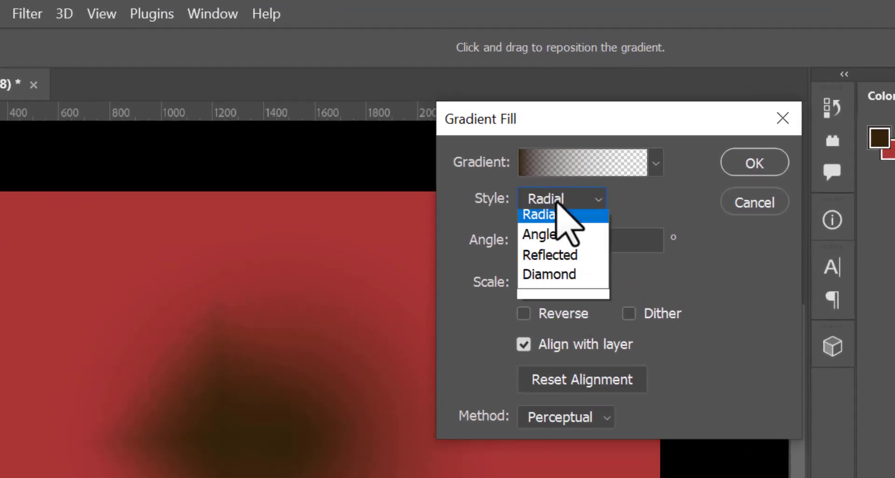
left_click(549, 262)
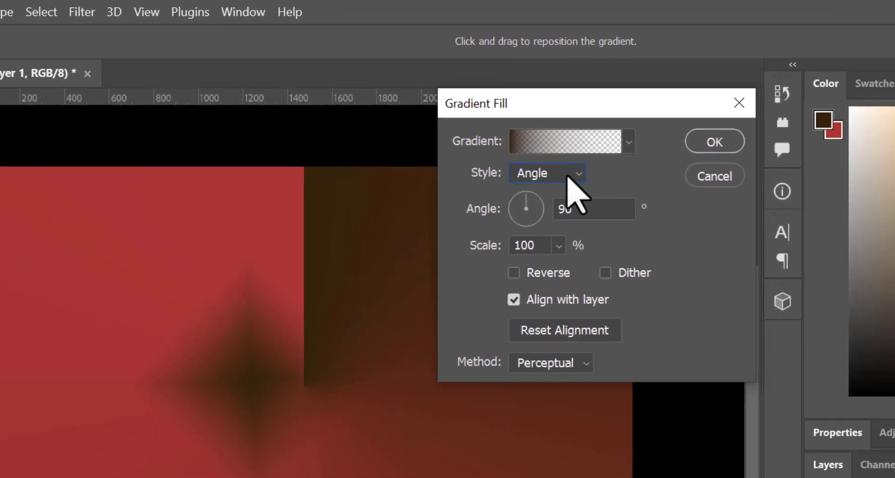
left_click(575, 199)
left_click(539, 217)
left_click(541, 154)
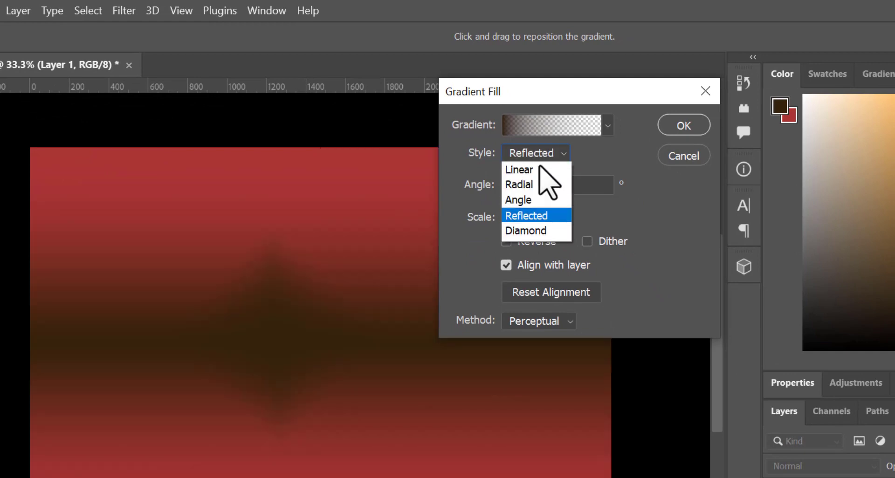
left_click(532, 232)
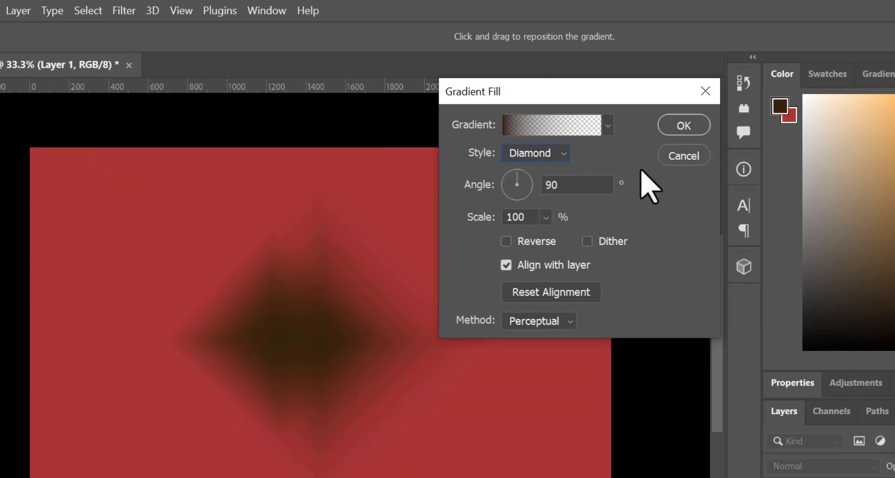
Compare the Basics gradient presets in the fill and choose the first one, the dark brown to red gradient.
left_click(607, 125)
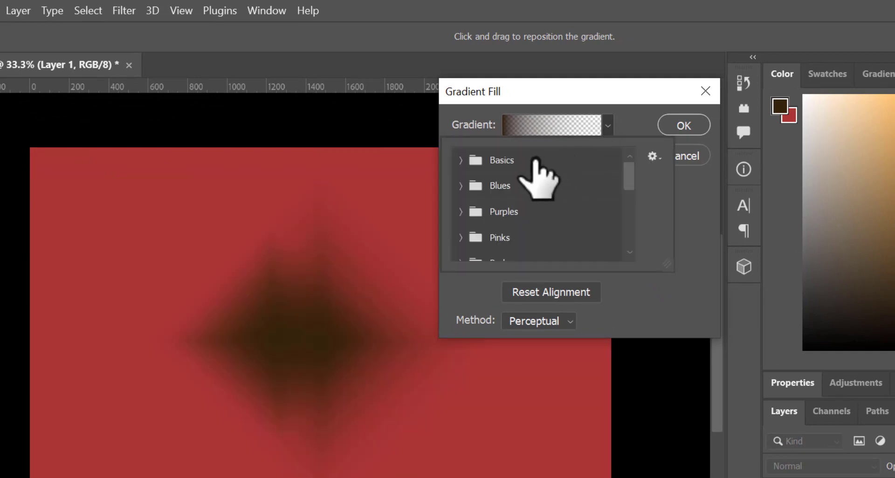
left_click(461, 160)
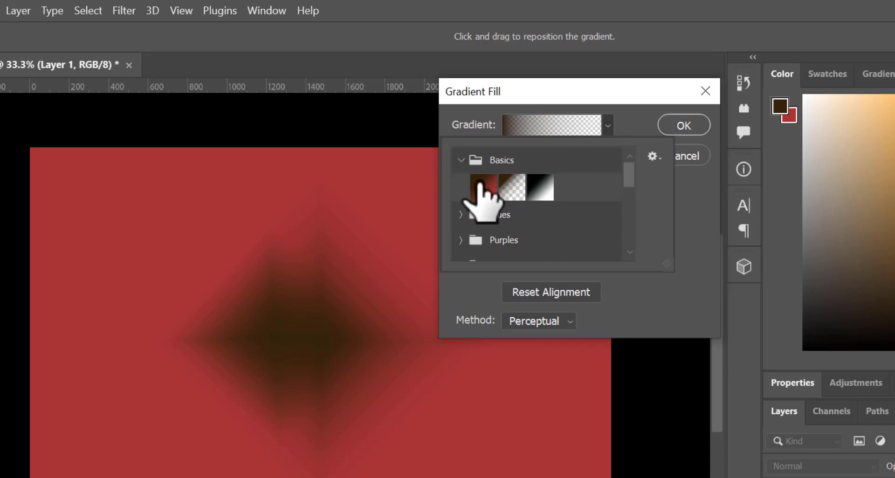
left_click(495, 186)
left_click(511, 187)
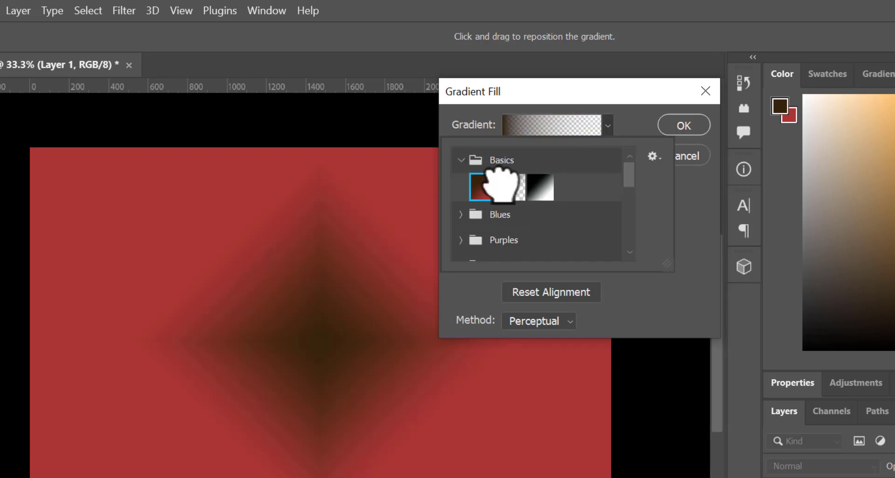
left_click(543, 188)
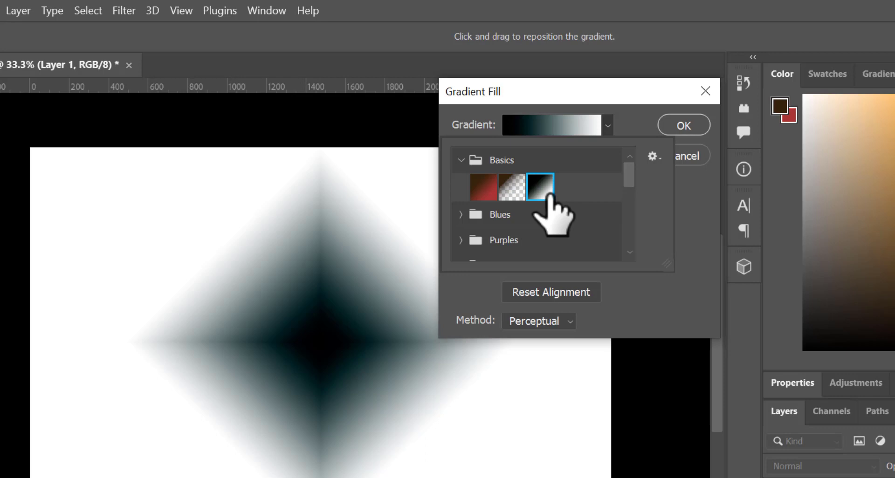
left_click(511, 188)
left_click(483, 187)
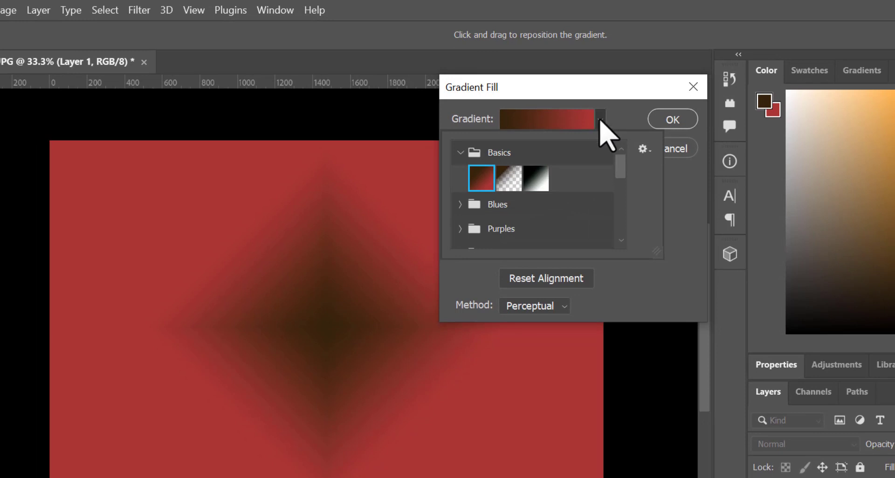
left_click(600, 120)
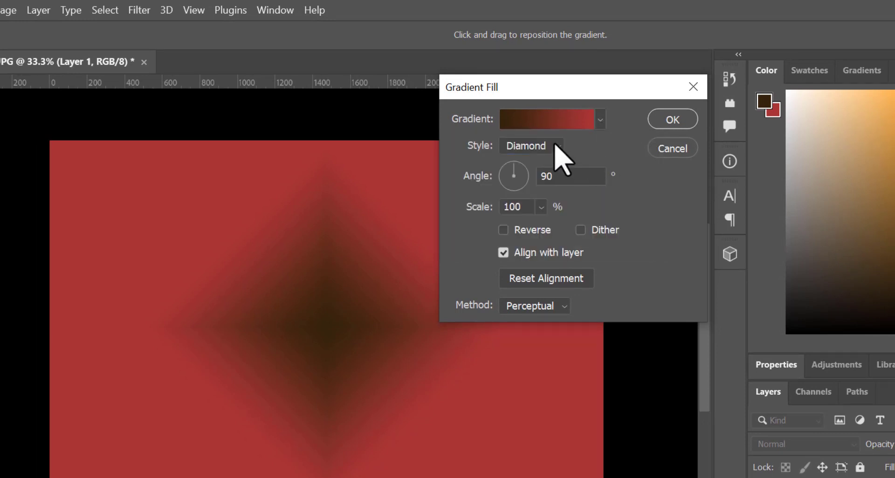
Keep the Diamond style, rotate the gradient fill to an angle of 9.53° and set its scale to 133%.
left_click(555, 148)
left_click(522, 218)
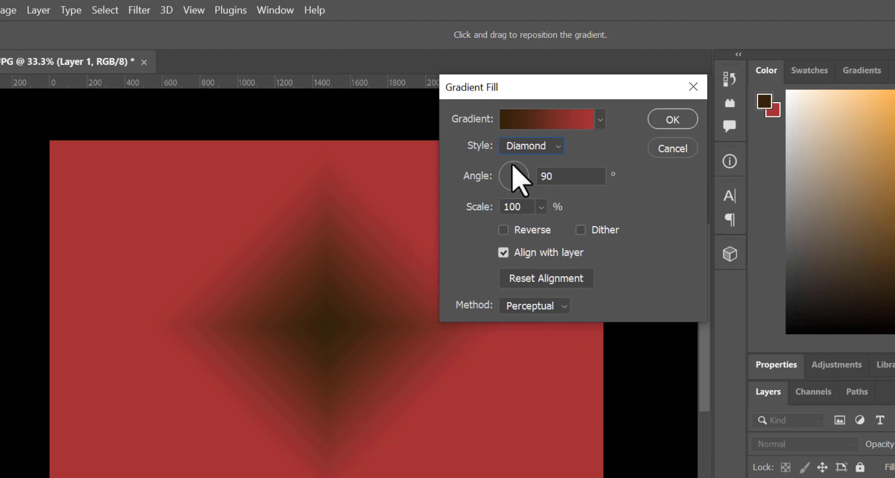
left_click_drag(512, 166, 539, 176)
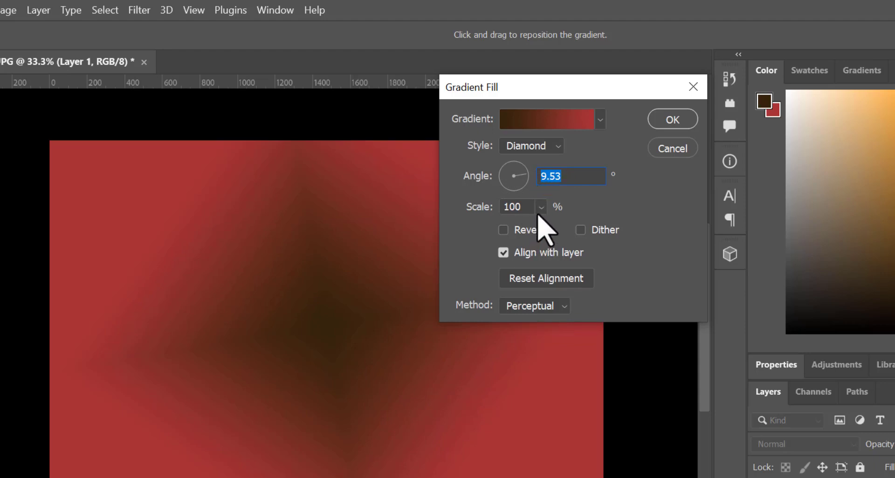
left_click(541, 207)
mouse_move(552, 226)
left_mouse_down()
mouse_move(589, 235)
mouse_move(549, 228)
left_mouse_up()
left_click(542, 278)
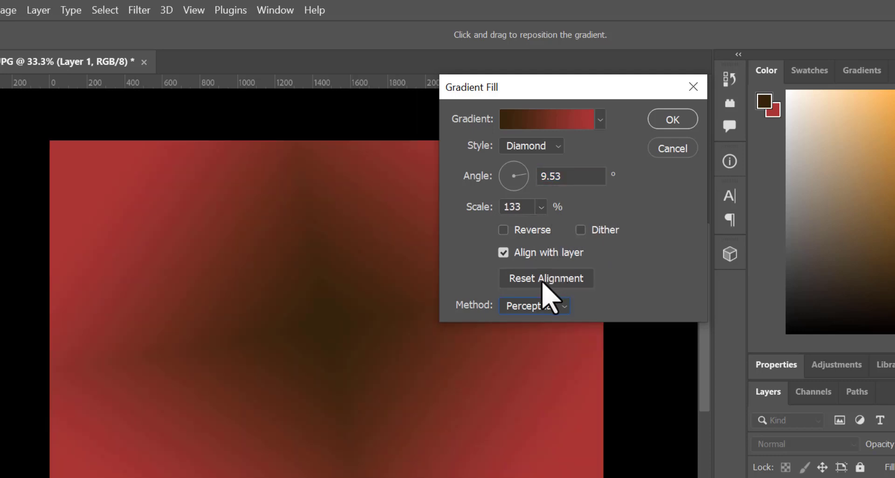
left_click(544, 281)
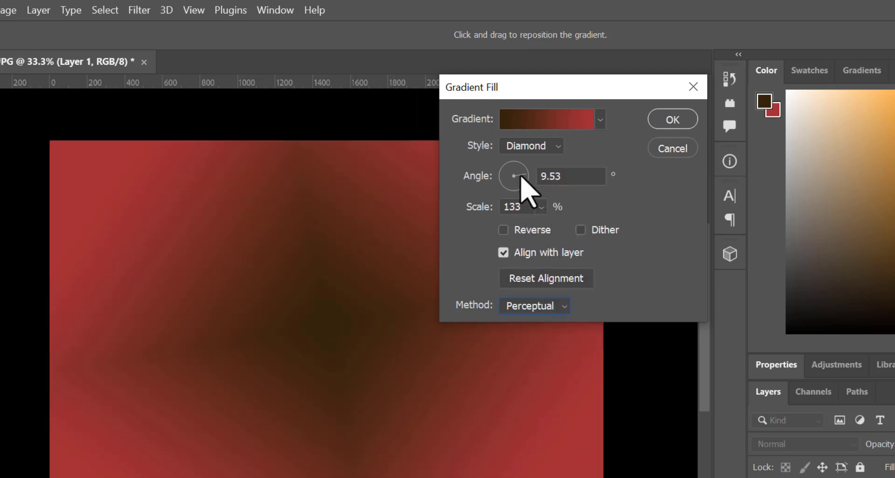
Try an angle of -77.09°, settle on 24.46°, and set the fill's style to Radial with the Perceptual method.
left_click_drag(519, 177, 518, 191)
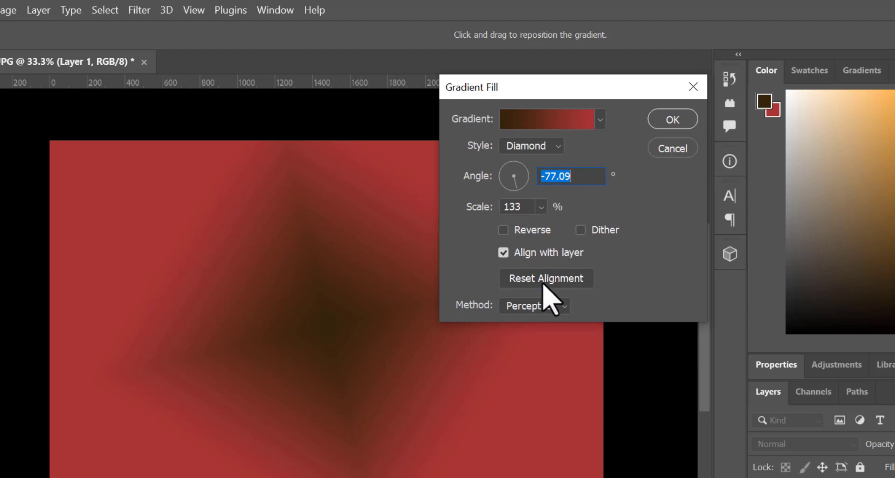
left_click_drag(515, 180, 527, 169)
left_click(537, 149)
left_click(531, 177)
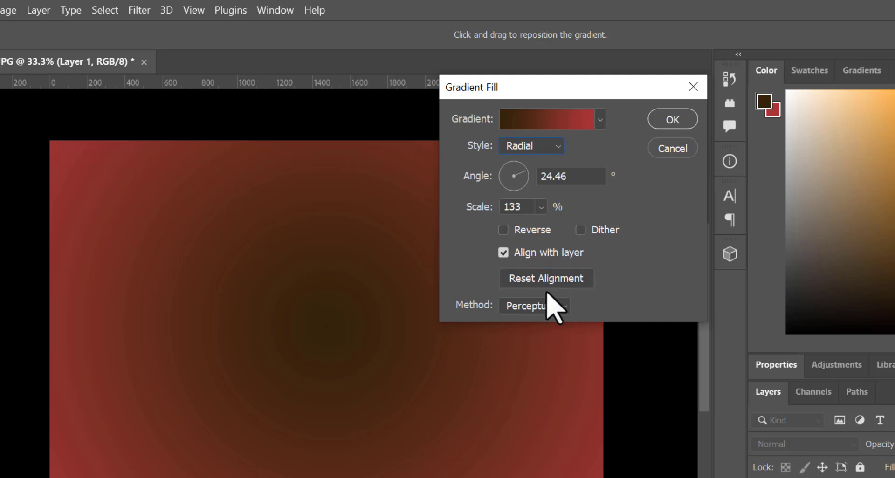
left_click(546, 306)
left_click(546, 306)
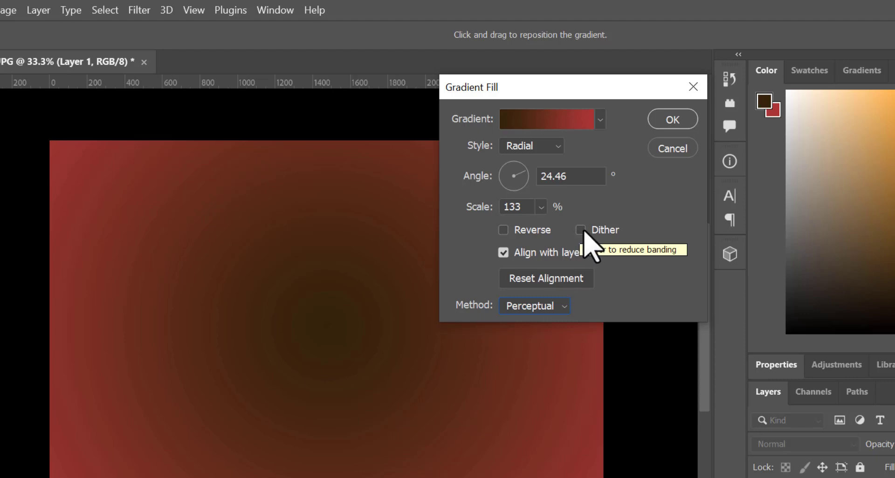
Enable Dither and Reverse for the radial gradient fill and apply it to the fill layer.
left_click(581, 231)
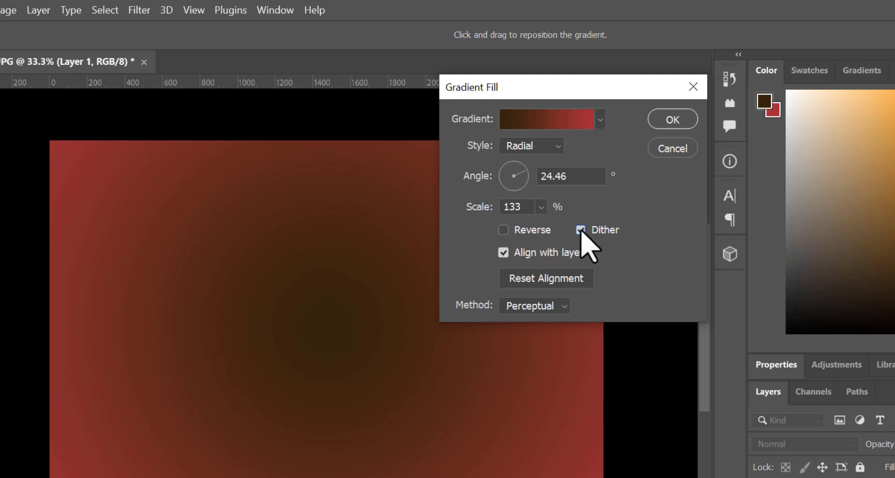
left_click(510, 233)
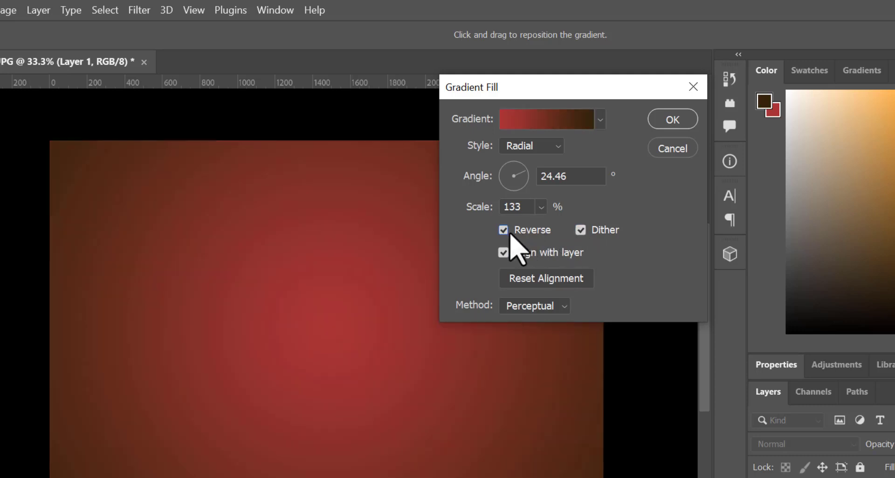
left_click(511, 232)
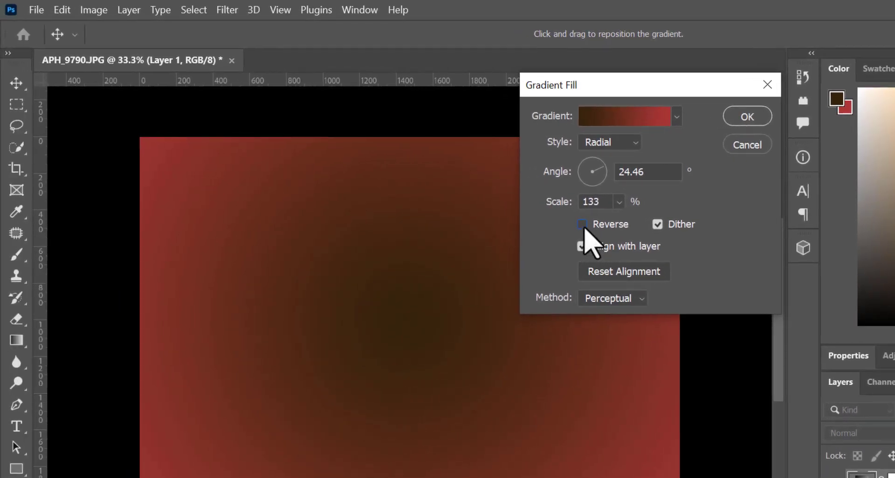
left_click(582, 225)
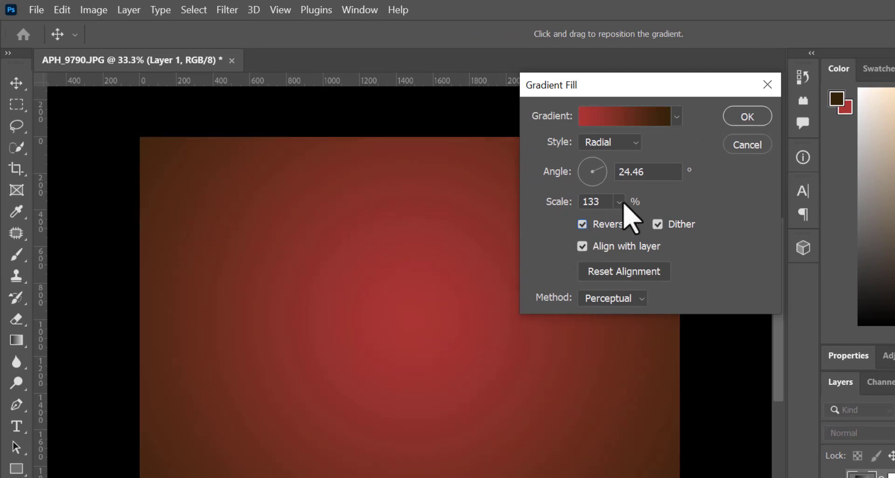
left_click(746, 119)
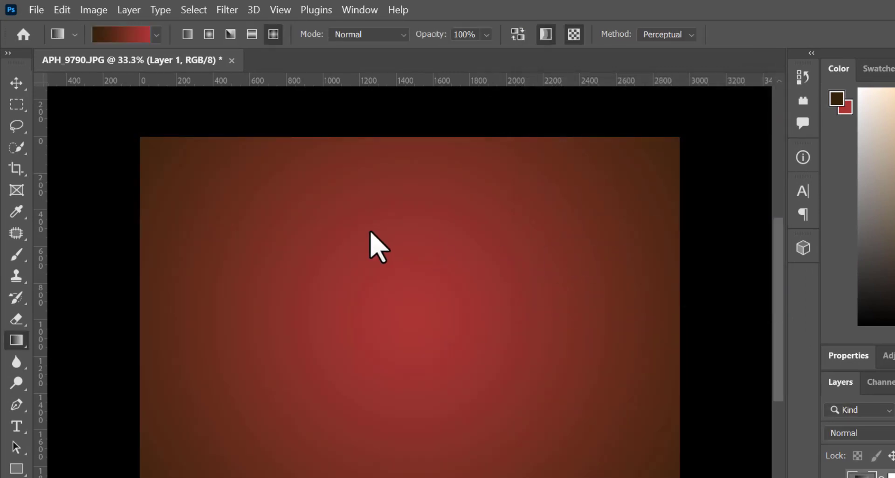